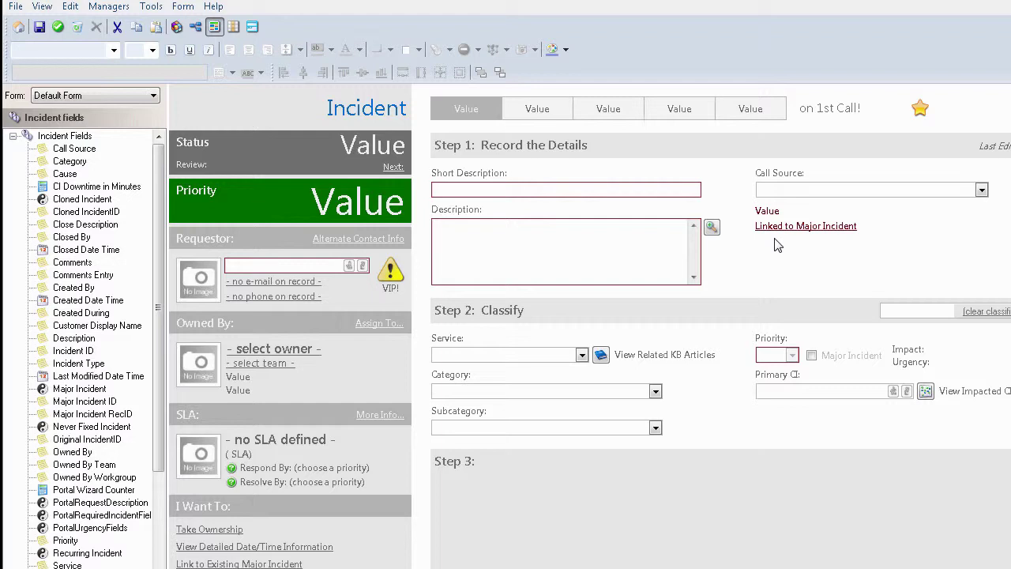
Step: Switch the Call Source dropdown's border colour from a theme colour to Use Expression
{"action": "left_click", "coordinate": [822, 196]}
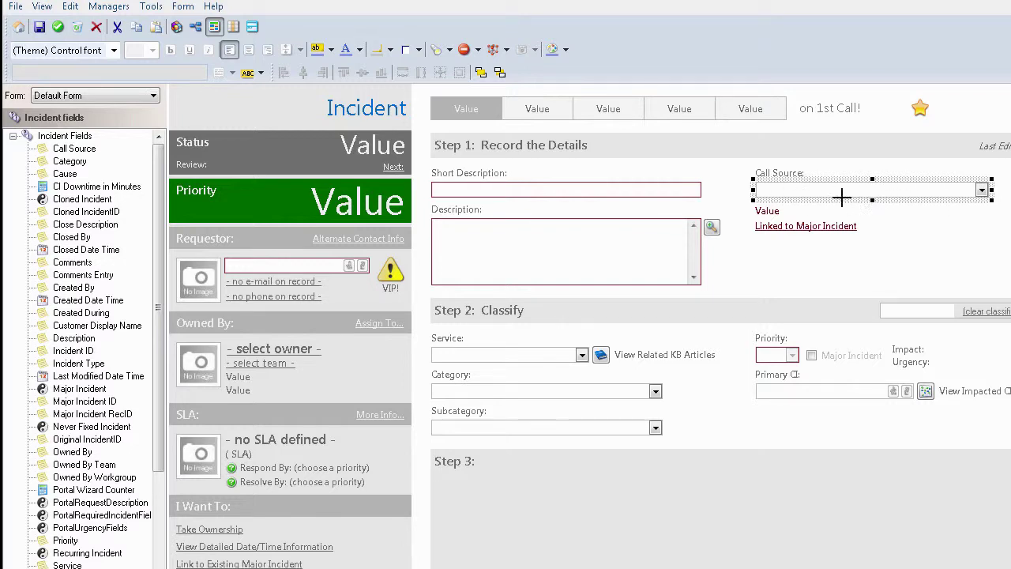
{"action": "left_click", "coordinate": [390, 51]}
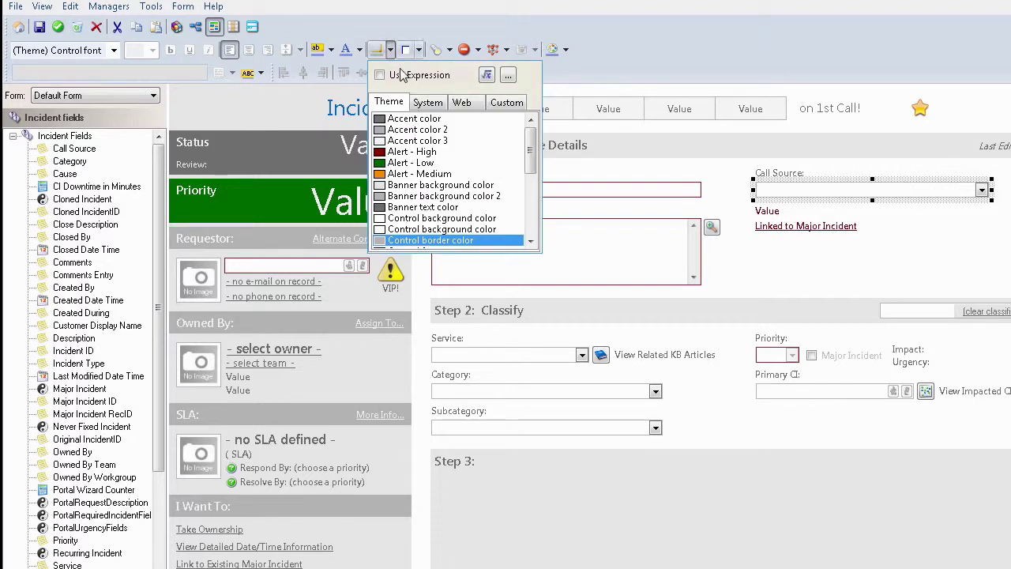
{"action": "left_click", "coordinate": [380, 75]}
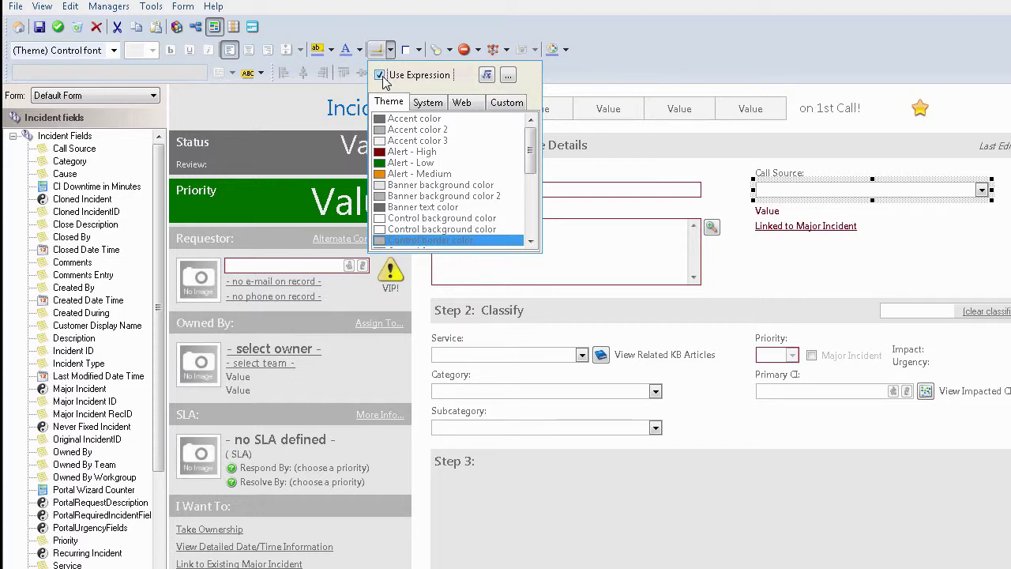
Step: Filter the Expressions Manager to Association (None), listing Portal Date, Time Offset from Server and UTC Offset
{"action": "left_click", "coordinate": [507, 77]}
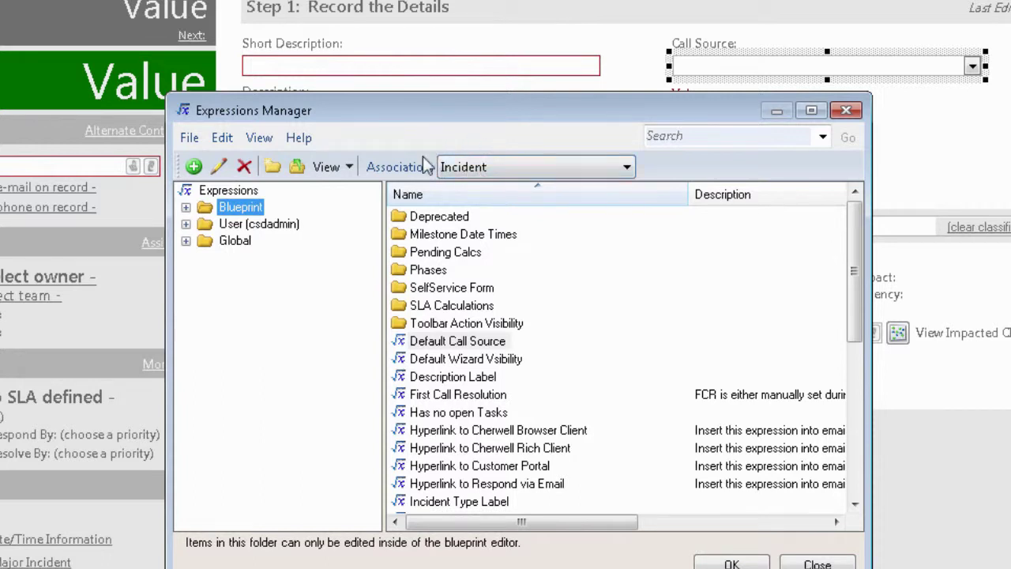
{"action": "left_click", "coordinate": [493, 167]}
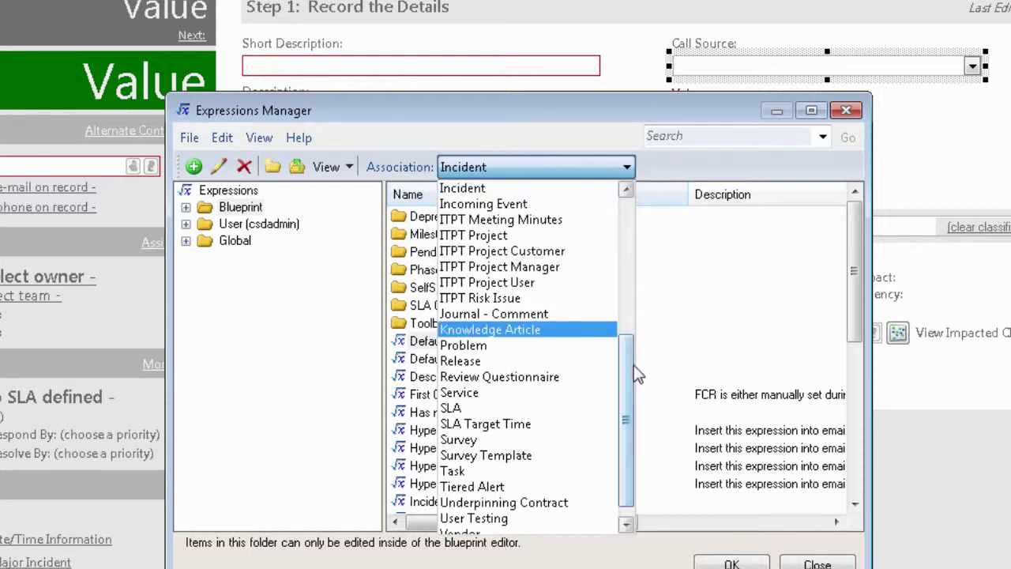
{"action": "left_click_drag", "start_coordinate": [625, 344], "coordinate": [629, 219]}
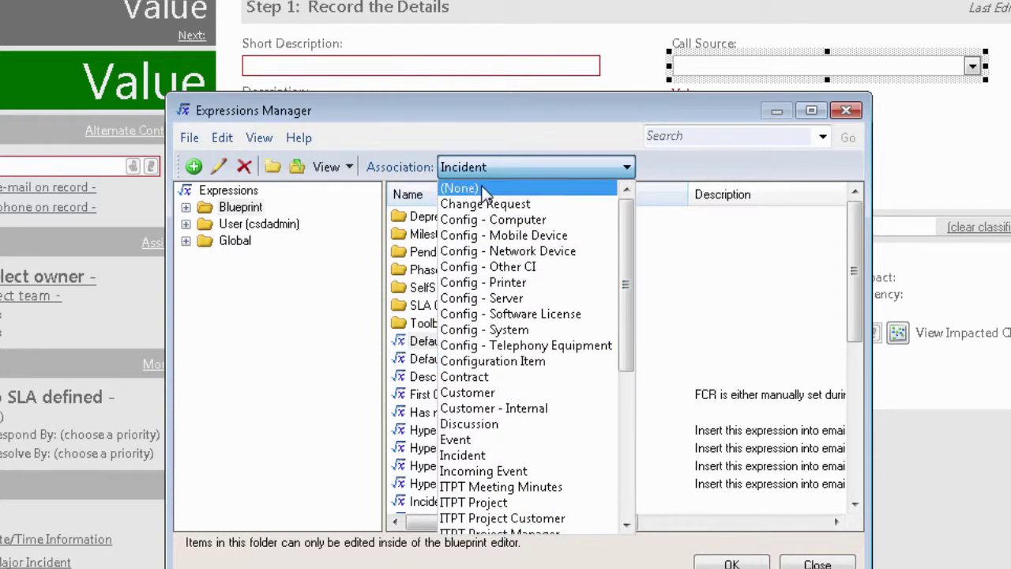
{"action": "left_click", "coordinate": [575, 189]}
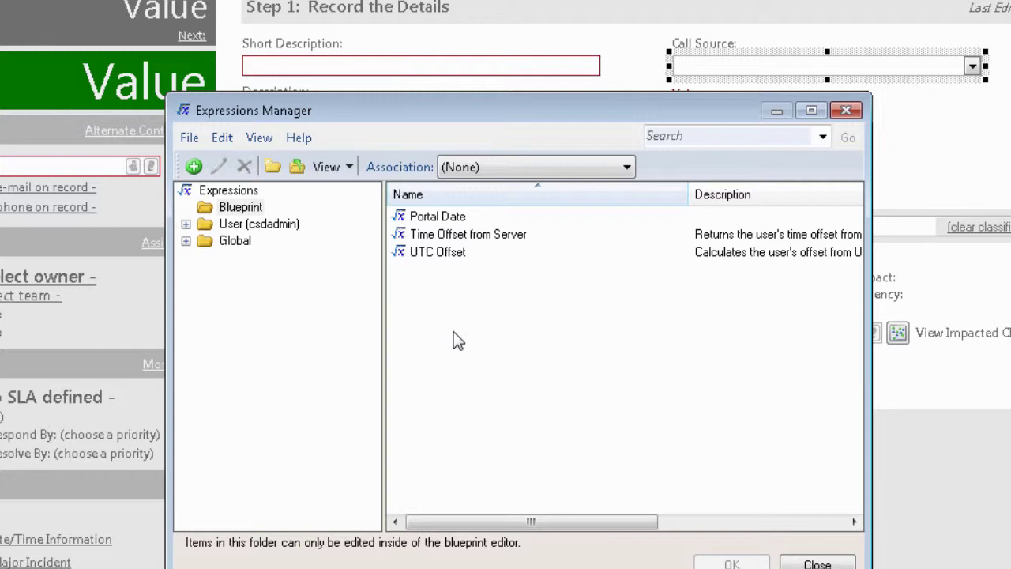
{"action": "right_click", "coordinate": [427, 294]}
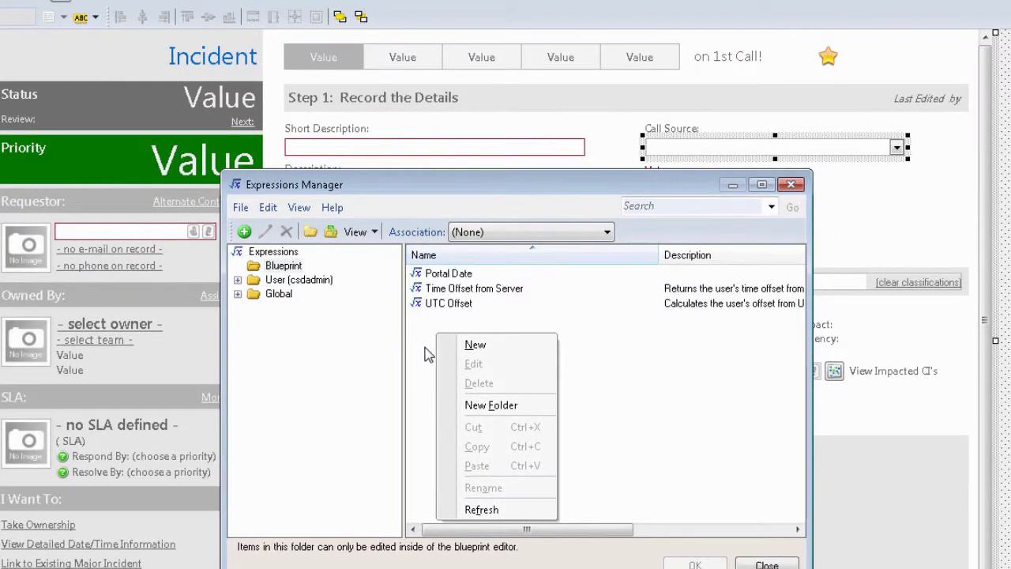
Step: Create a new expression named 'Required Field Border' using the Case editor
{"action": "left_click", "coordinate": [475, 345]}
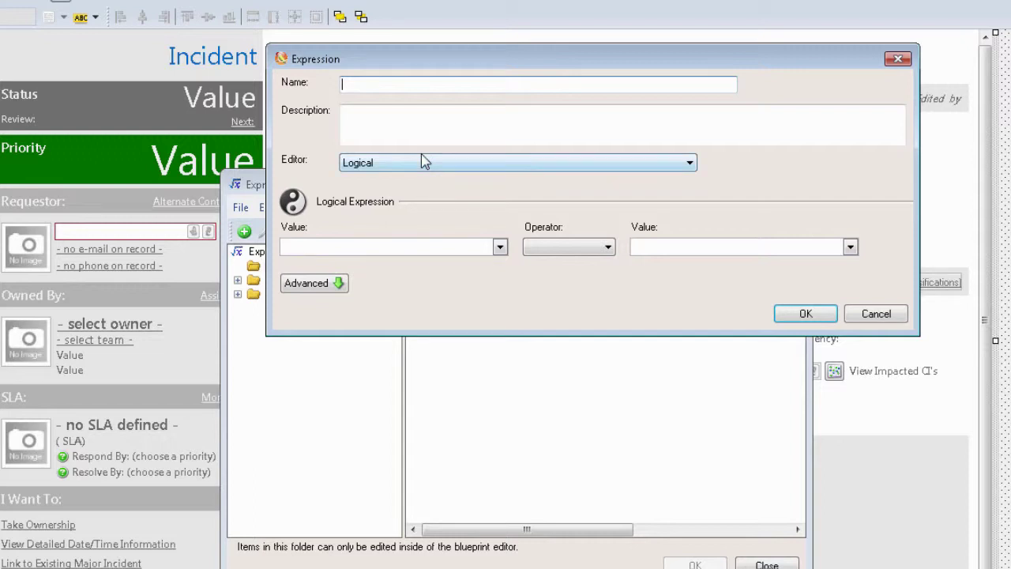
{"action": "type", "text": "Required Field Border"}
{"action": "key", "text": "Tab"}
{"action": "key", "text": "Tab"}
{"action": "key", "text": "Down"}
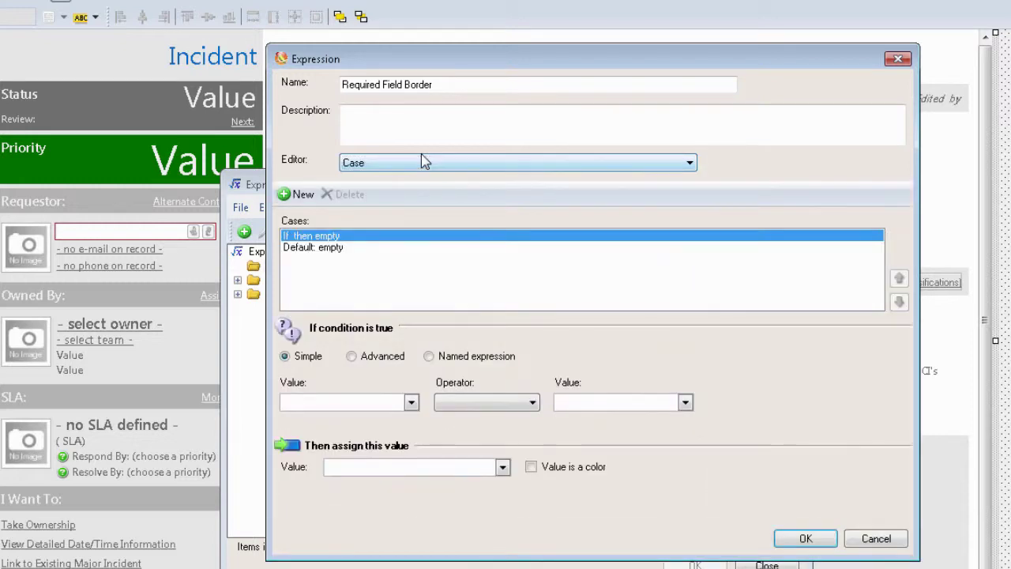
{"action": "left_click", "coordinate": [429, 233]}
Step: Set the If case condition to AssociatedFieldValue() is empty
{"action": "left_click", "coordinate": [412, 404]}
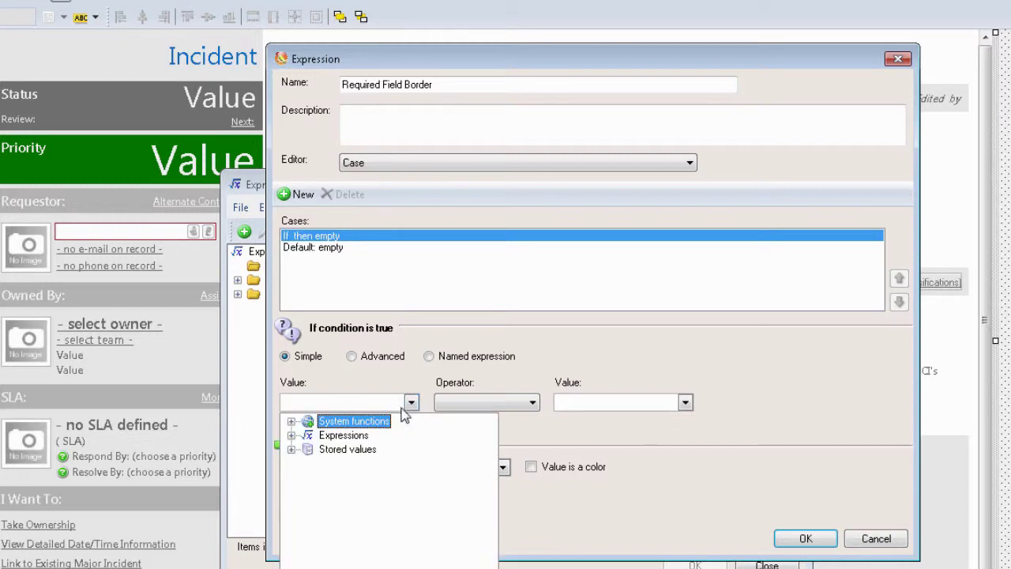
{"action": "double_click", "coordinate": [367, 424]}
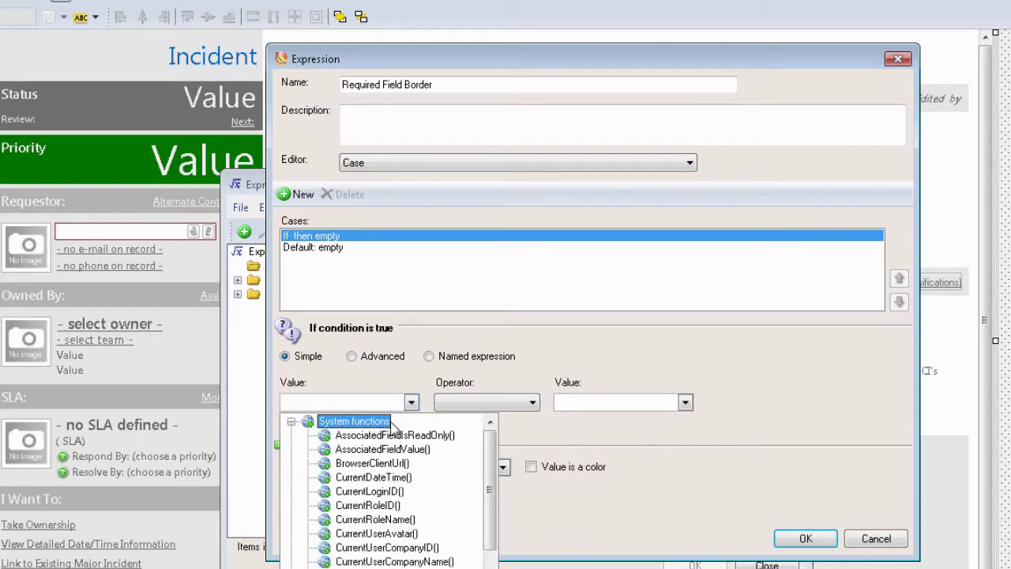
{"action": "left_click", "coordinate": [358, 450]}
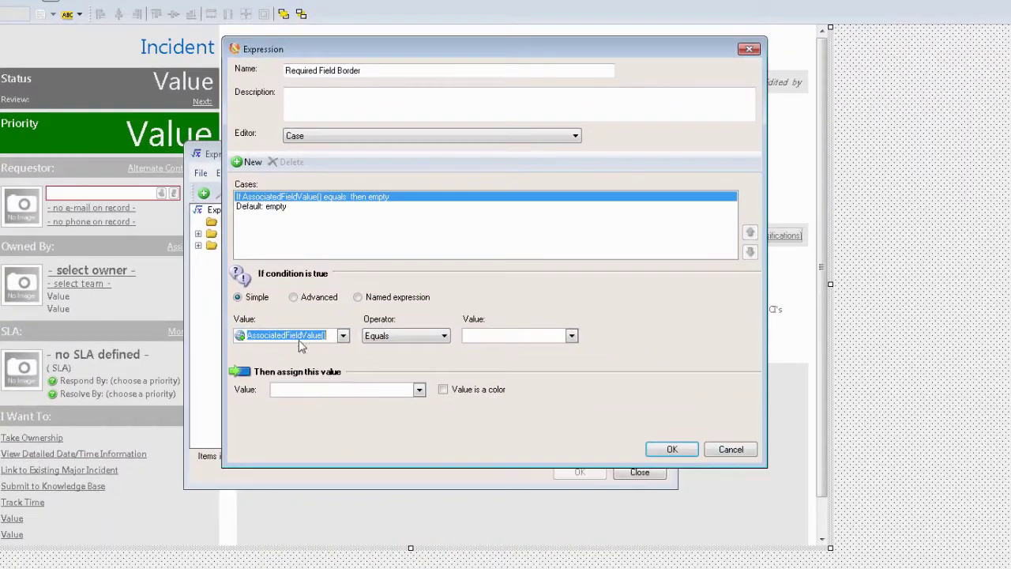
{"action": "left_click", "coordinate": [432, 336]}
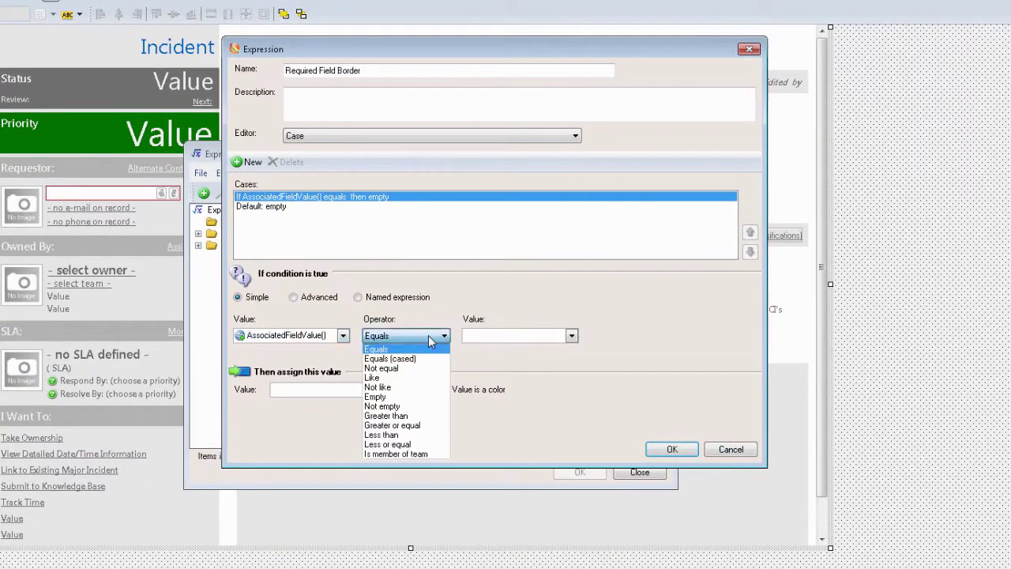
{"action": "left_click", "coordinate": [410, 401]}
Step: Make the If case assign the theme colour Required field border ([Theme]RequiredControlBorder)
{"action": "left_click", "coordinate": [443, 391]}
{"action": "left_click", "coordinate": [444, 391]}
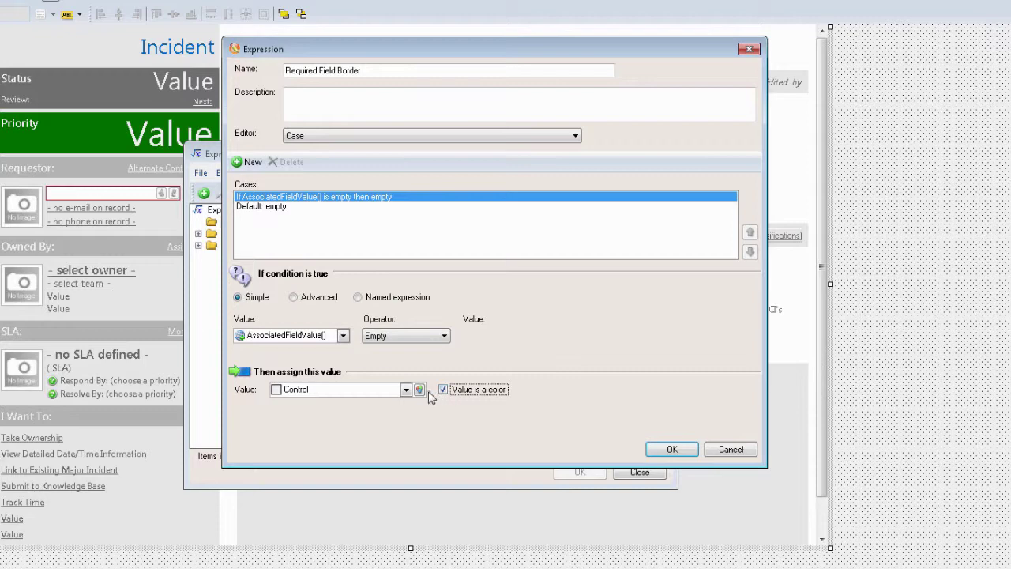
{"action": "left_click", "coordinate": [420, 390]}
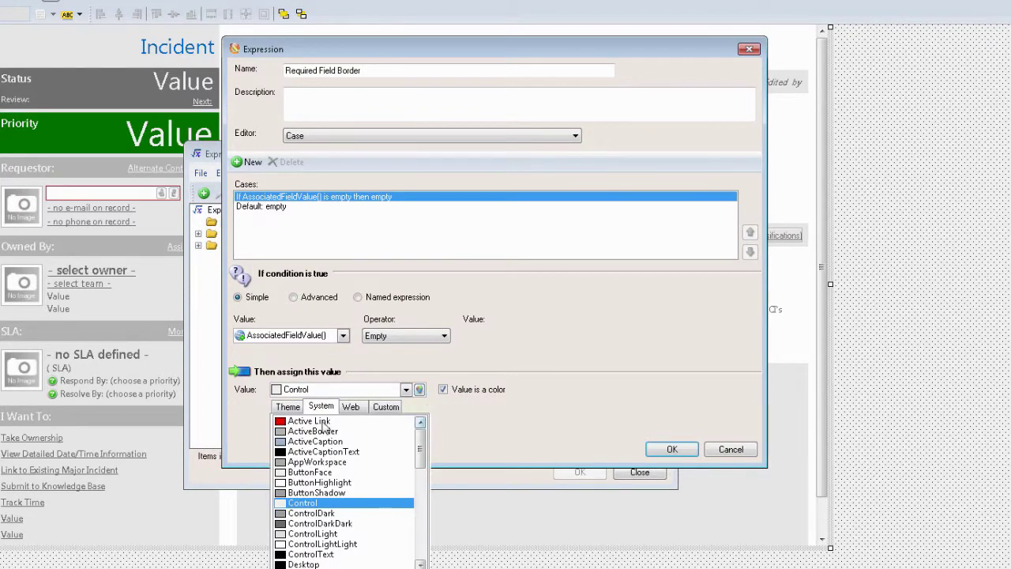
{"action": "left_click", "coordinate": [288, 406]}
{"action": "scroll", "coordinate": [411, 435], "scroll_direction": "down", "scroll_amount": 4}
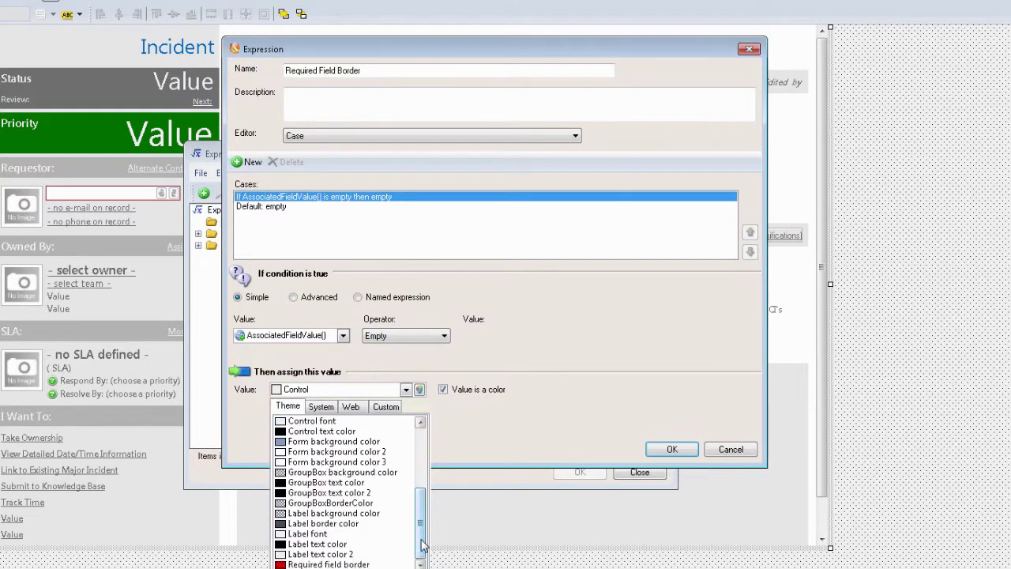
{"action": "left_click", "coordinate": [335, 565]}
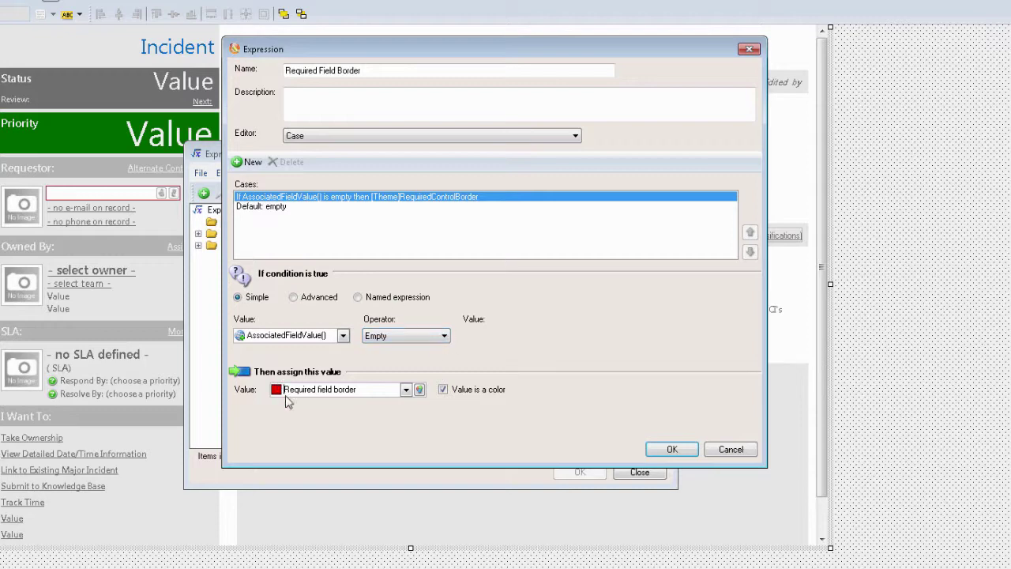
Step: Set the Default case to Theme Control border color and save the expression
{"action": "left_click", "coordinate": [272, 206]}
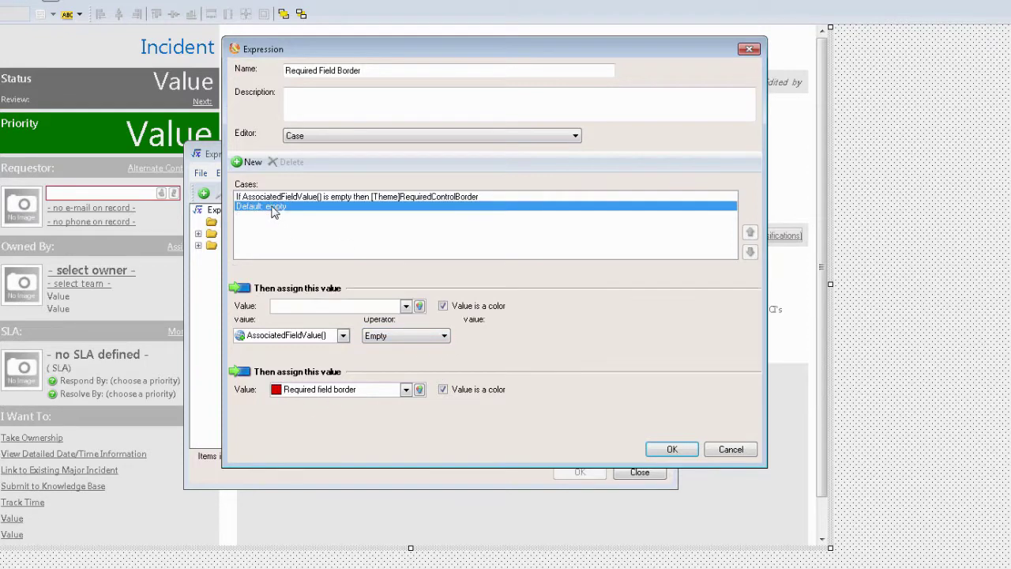
{"action": "left_click", "coordinate": [419, 306]}
{"action": "mouse_move", "coordinate": [422, 367]}
{"action": "left_mouse_down"}
{"action": "mouse_move", "coordinate": [421, 407]}
{"action": "mouse_move", "coordinate": [421, 382]}
{"action": "left_mouse_up"}
{"action": "left_click", "coordinate": [352, 420]}
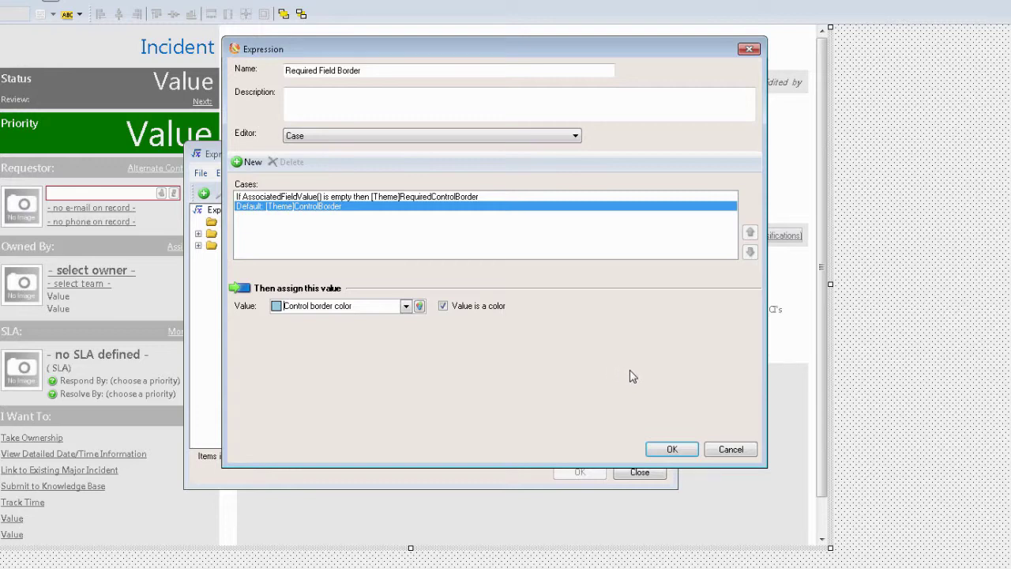
{"action": "left_click", "coordinate": [673, 450]}
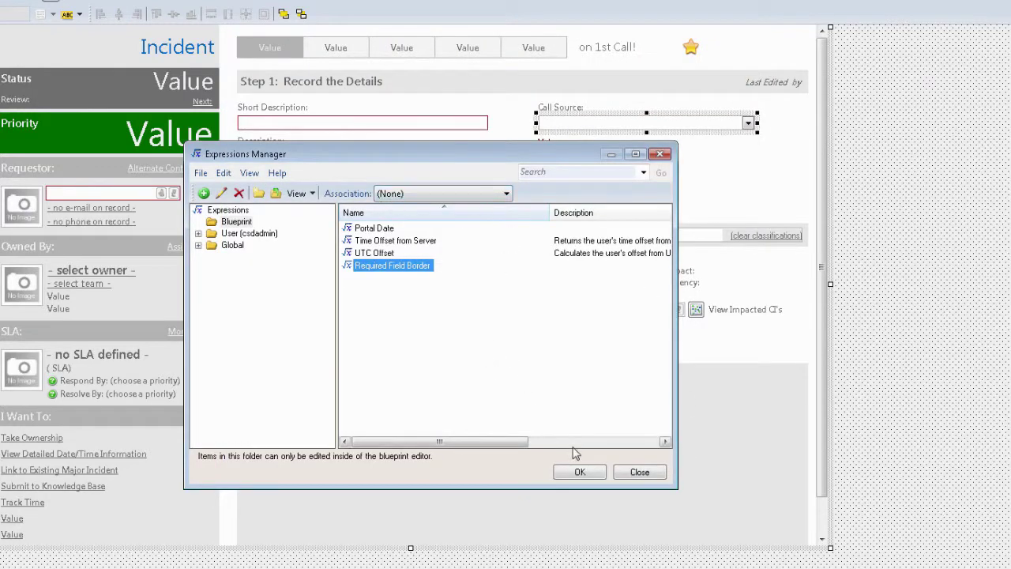
Step: Apply Required Field Border to Call Source and deselect it to reveal the red border
{"action": "left_click", "coordinate": [580, 472]}
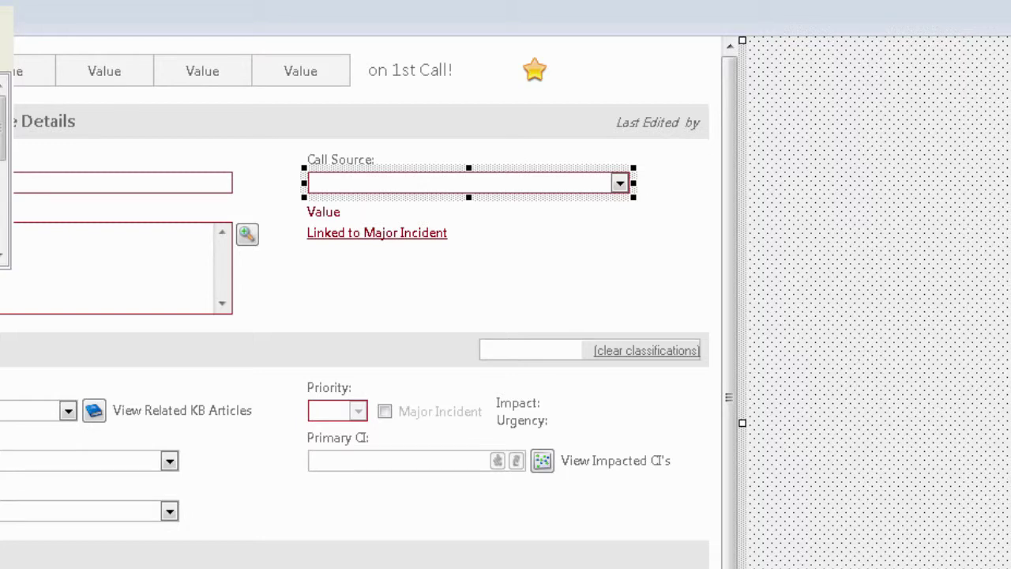
{"action": "left_click", "coordinate": [285, 161]}
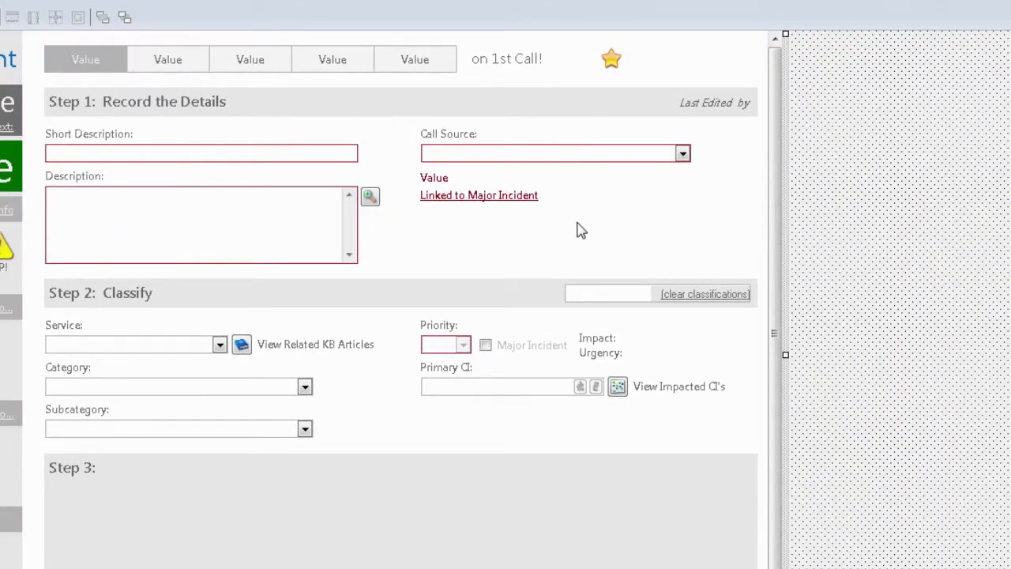